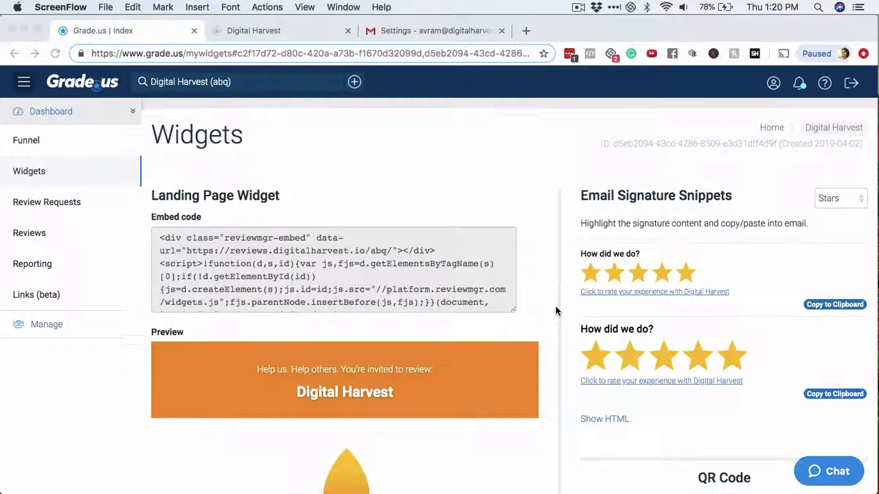
Look through the Widgets page, covering the landing page widget, email signature snippets, QR code and "Review us" button.
scroll(555, 309, "down", 2)
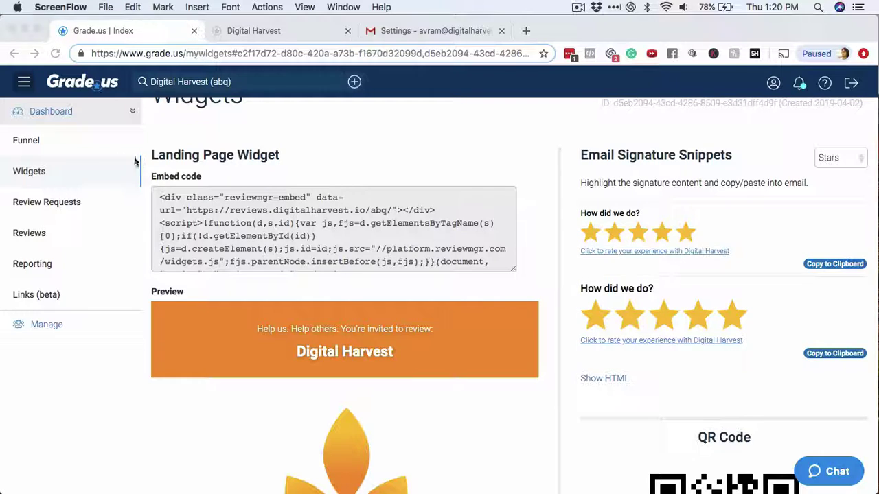
scroll(548, 252, "down", 1)
scroll(549, 255, "up", 2)
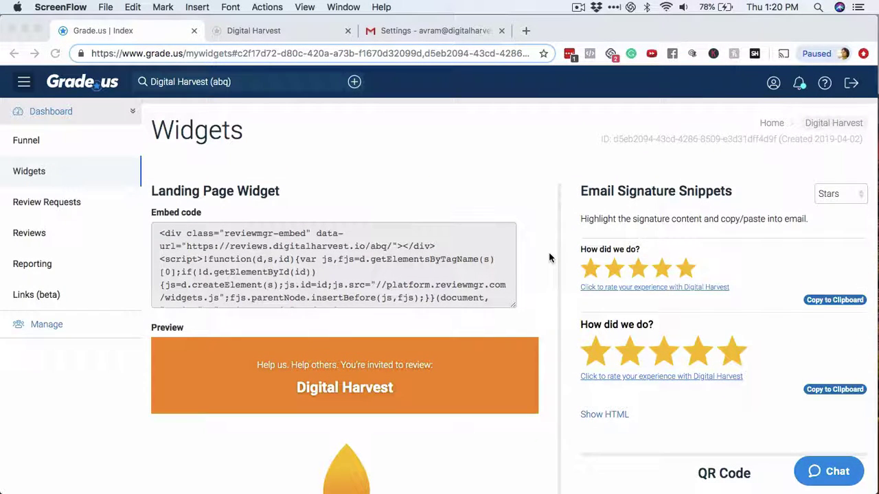
left_click(408, 161)
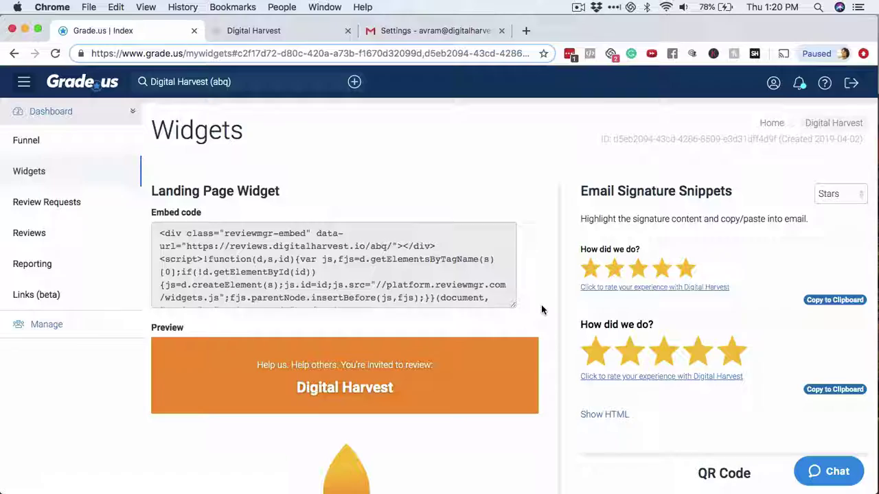
scroll(541, 310, "down", 5)
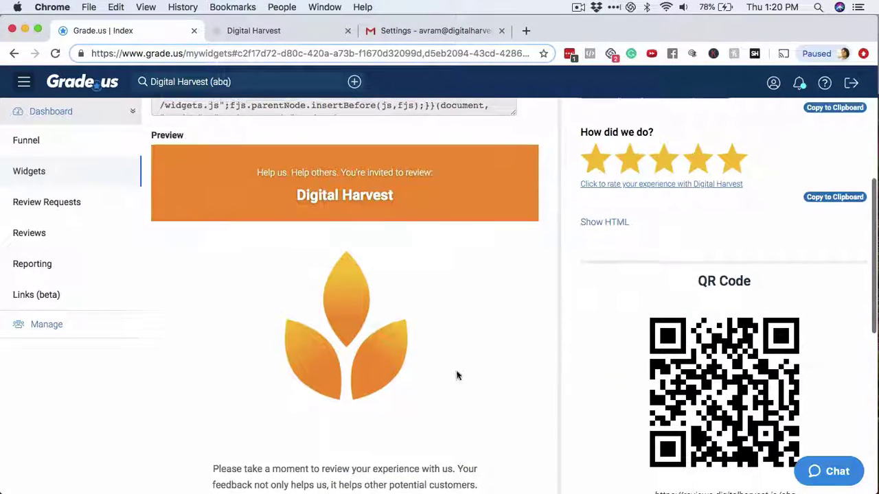
scroll(543, 346, "down", 6)
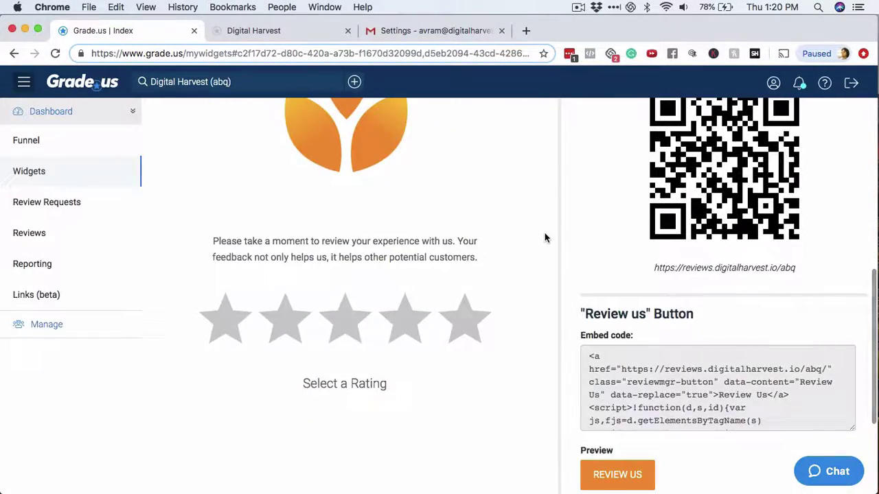
scroll(544, 233, "up", 11)
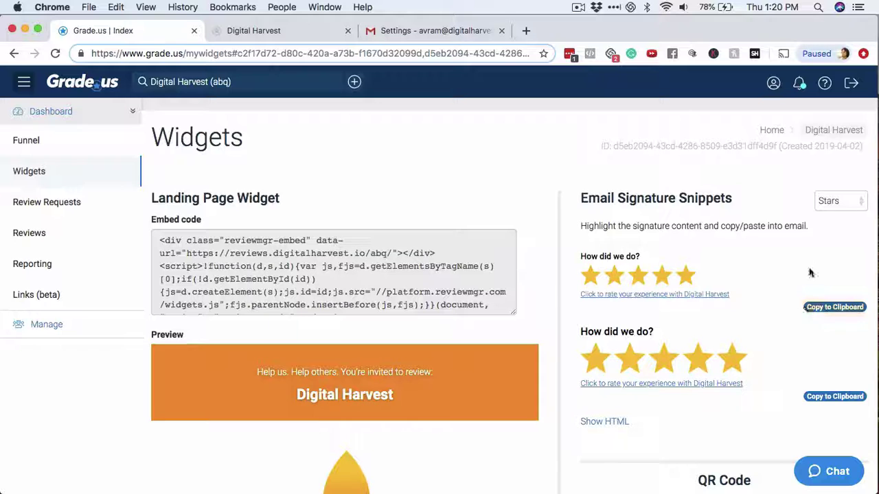
scroll(797, 250, "down", 2)
scroll(796, 249, "up", 1)
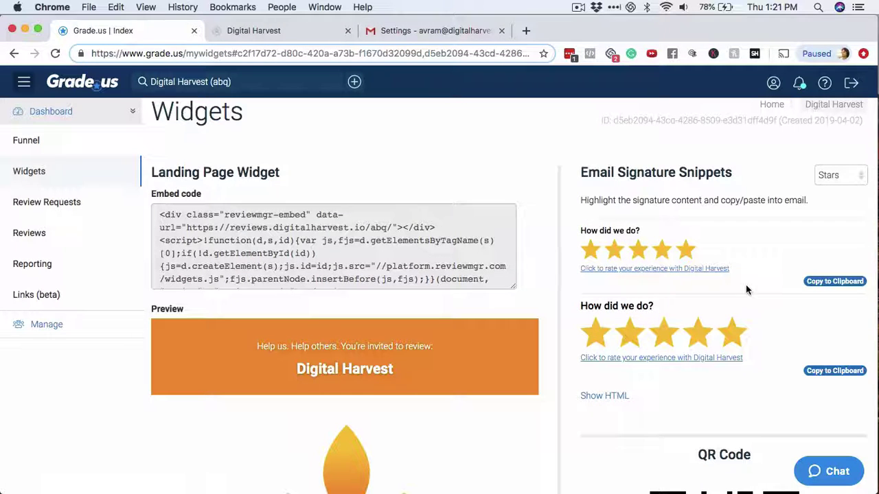
Preview the email signature snippets in the Thumbs, Faces and Buttons styles, and return the style to Stars.
left_click(838, 175)
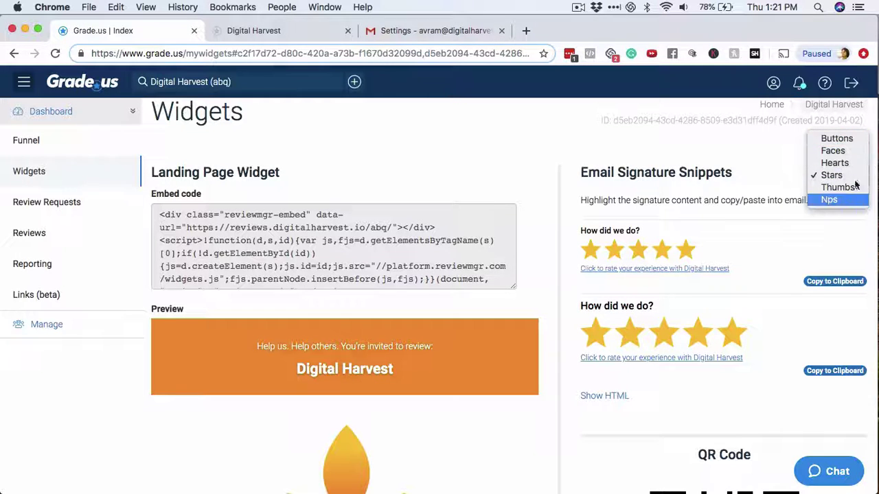
left_click(845, 188)
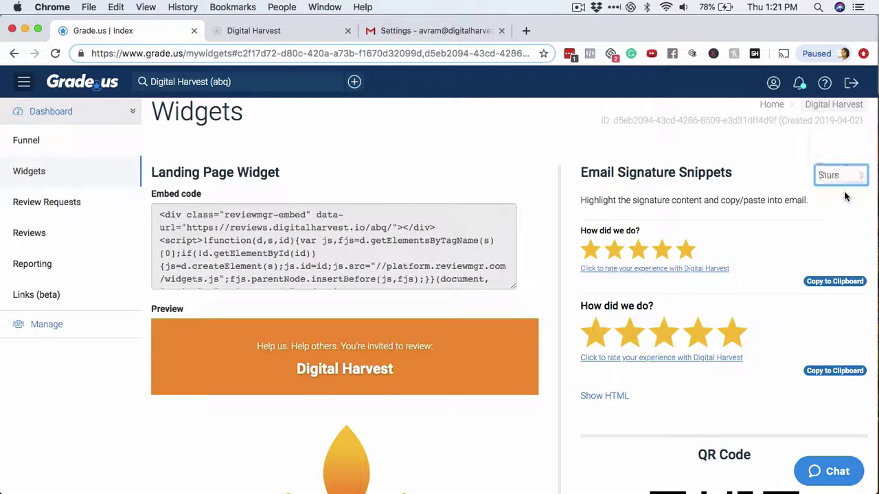
left_click(839, 176)
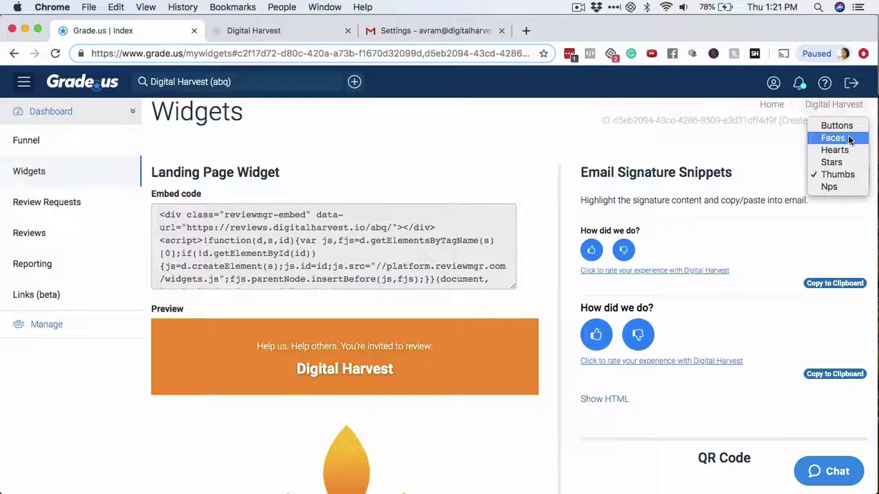
left_click(848, 140)
left_click(851, 176)
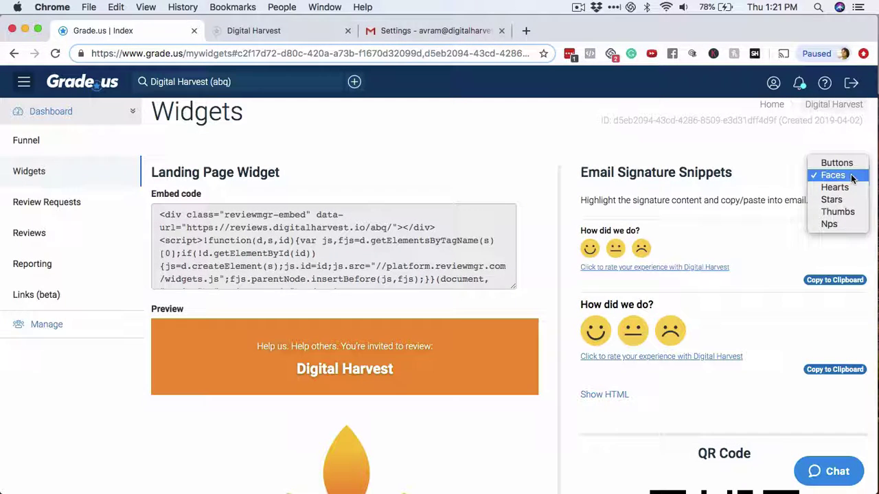
left_click(850, 167)
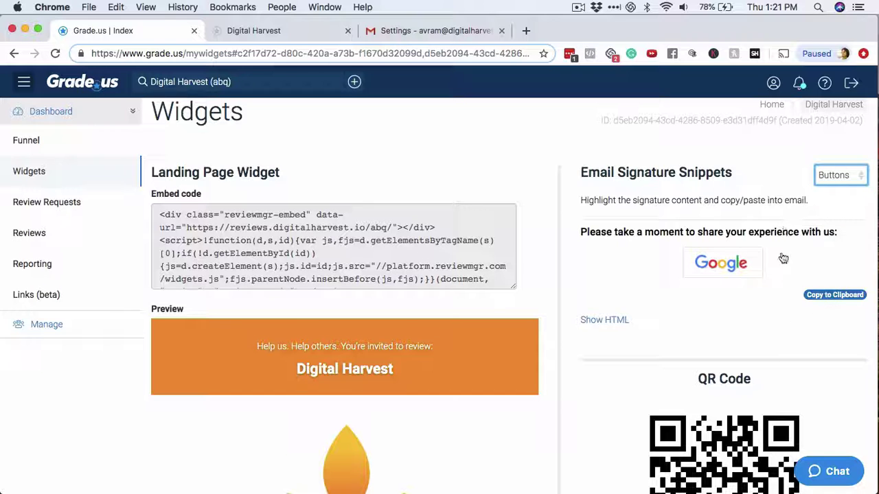
left_click(851, 176)
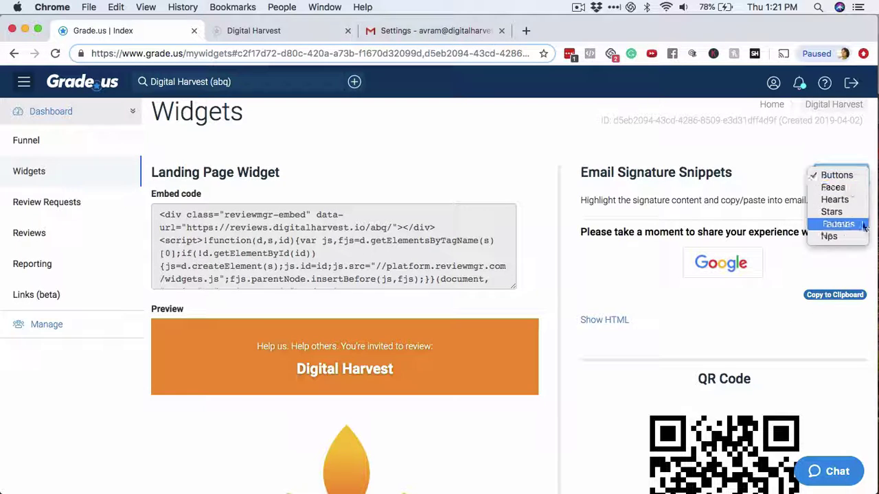
left_click(841, 213)
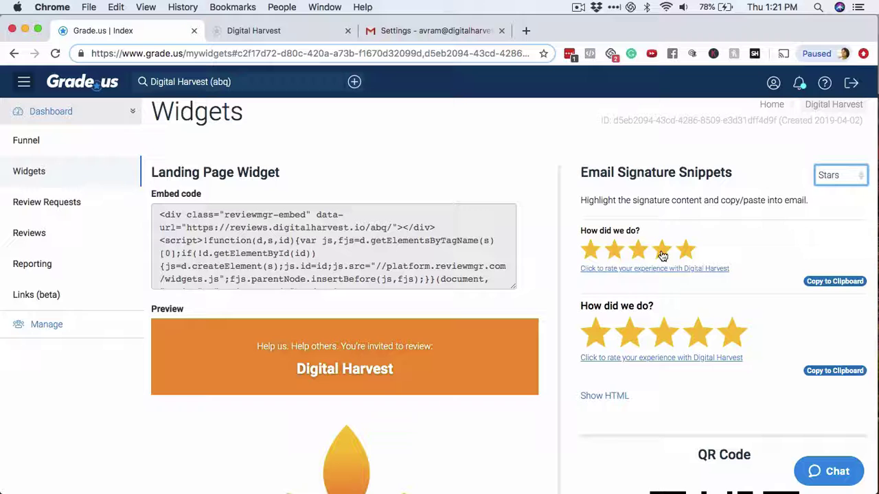
Copy the larger Stars email signature snippet to the clipboard and dismiss the confirmation message.
scroll(796, 306, "down", 2)
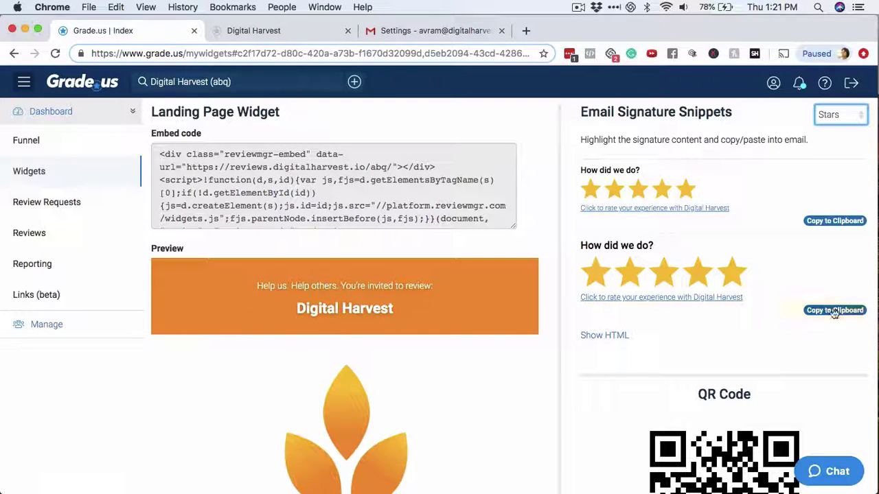
scroll(836, 267, "down", 1)
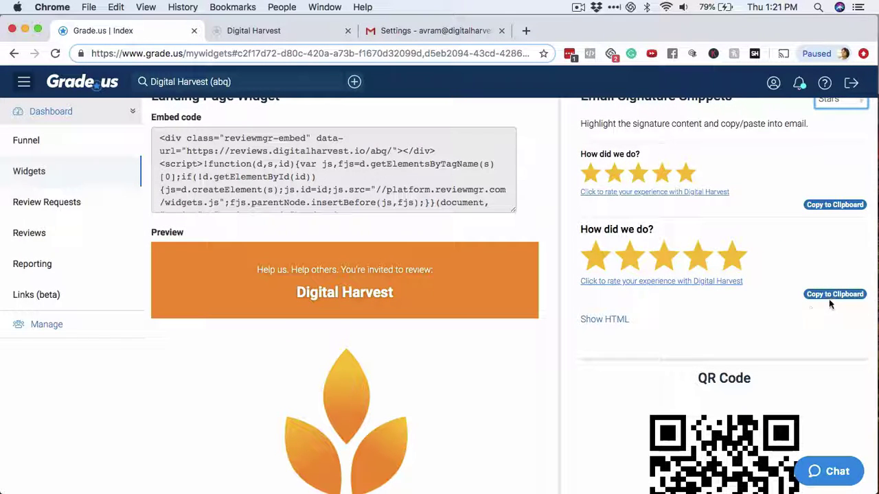
left_click(767, 272)
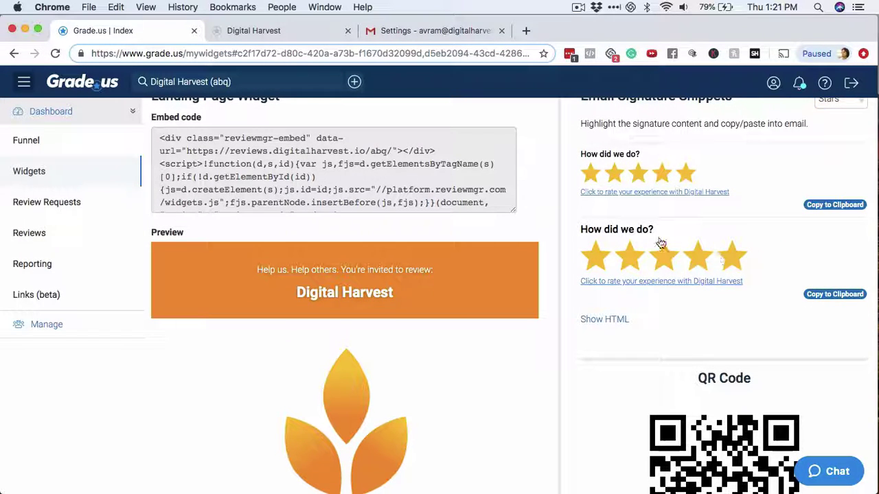
left_click(826, 294)
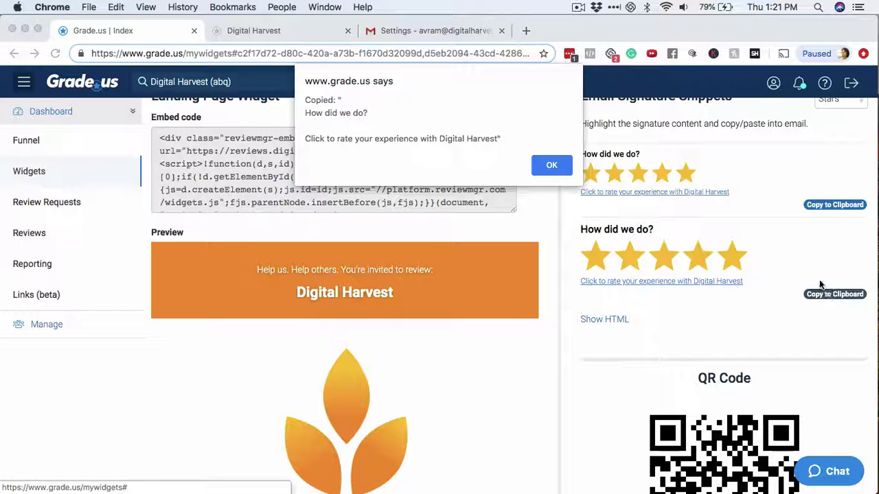
left_click(553, 166)
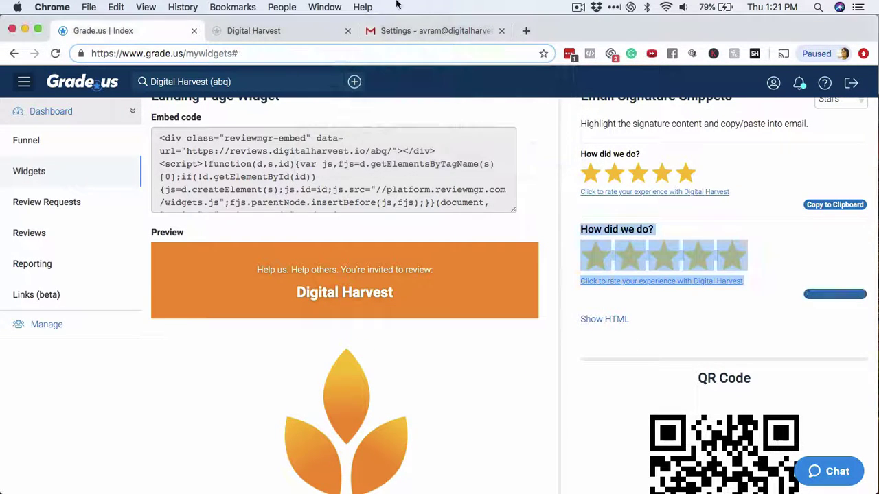
Switch to the Gmail settings and go to the Signature section of the general settings.
left_click(422, 28)
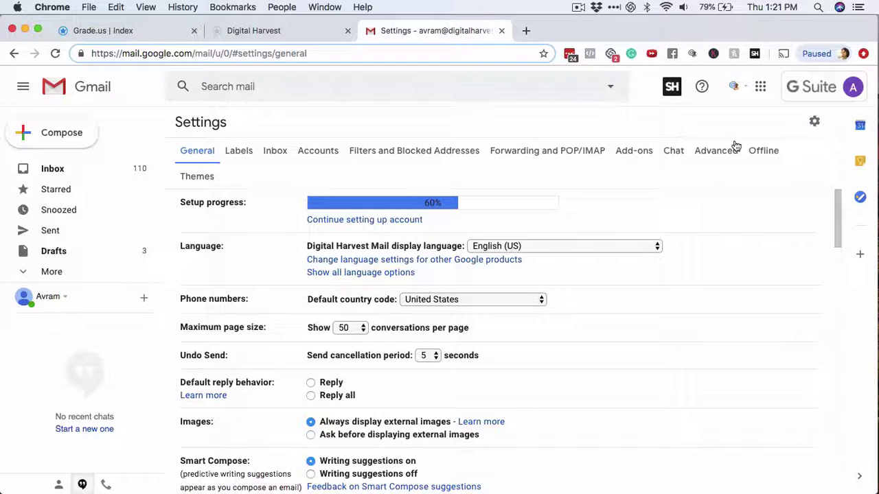
left_click(814, 123)
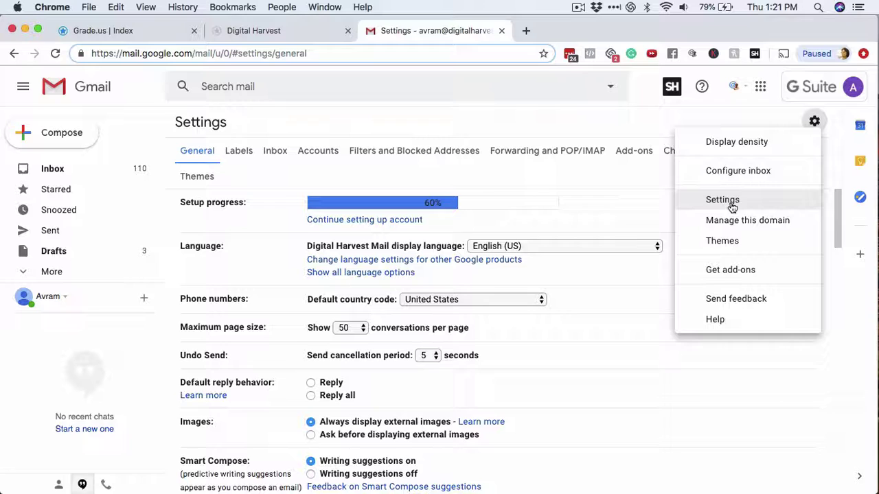
left_click(621, 131)
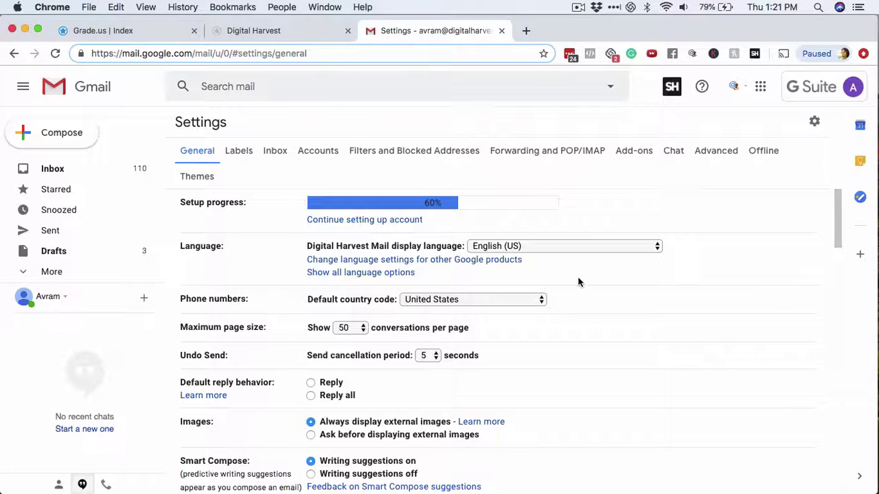
scroll(707, 357, "down", 4)
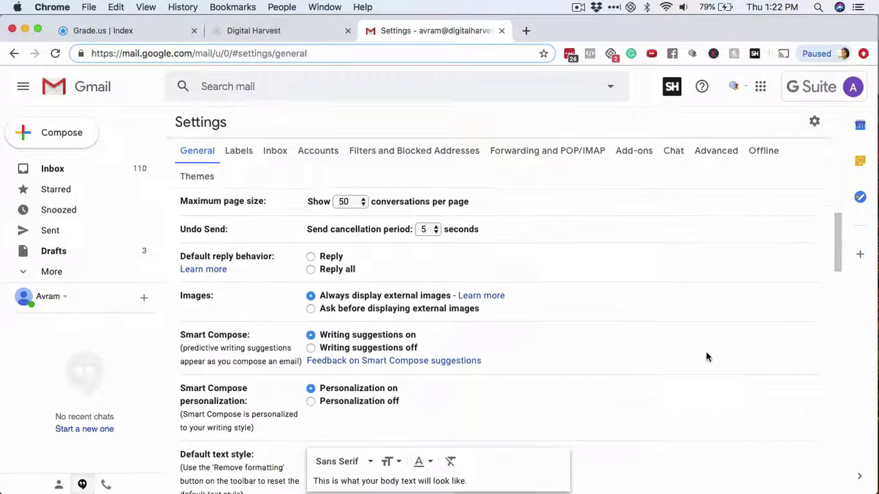
scroll(707, 357, "down", 15)
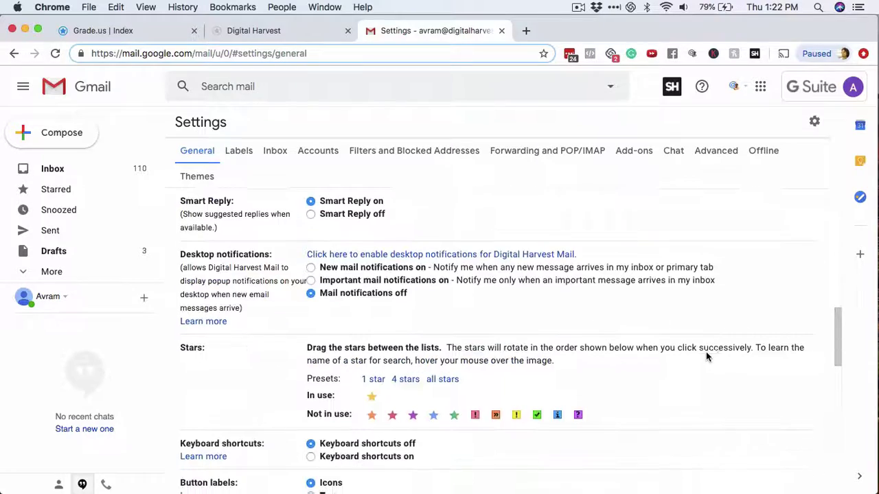
scroll(707, 355, "down", 4)
scroll(688, 338, "down", 5)
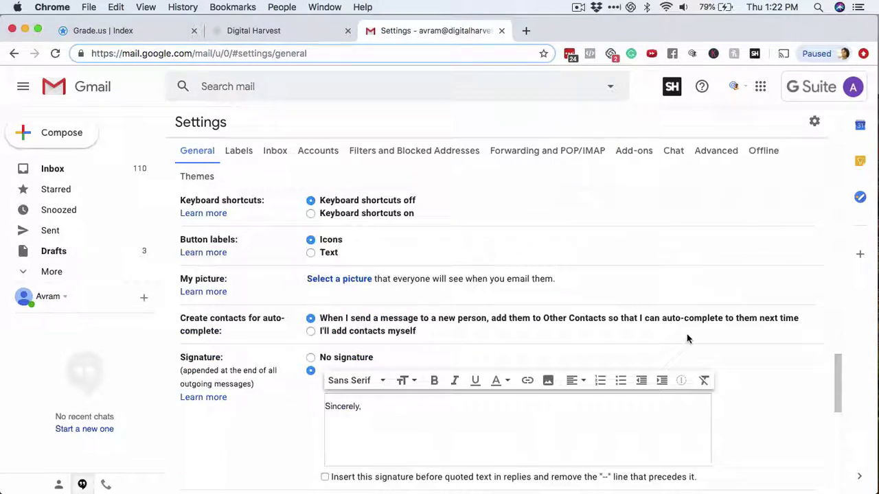
scroll(686, 338, "down", 5)
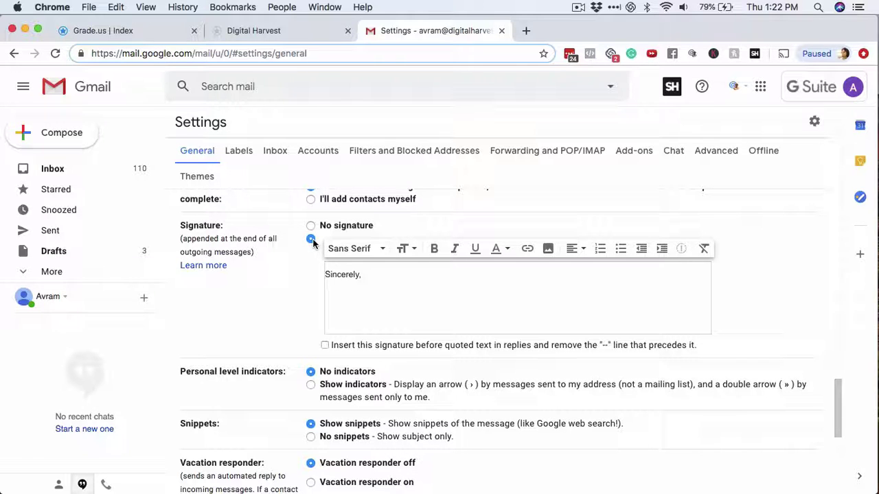
Paste the copied star-rating snippet into the email signature below "Sincerely,", leaving a blank line between them.
left_click(402, 314)
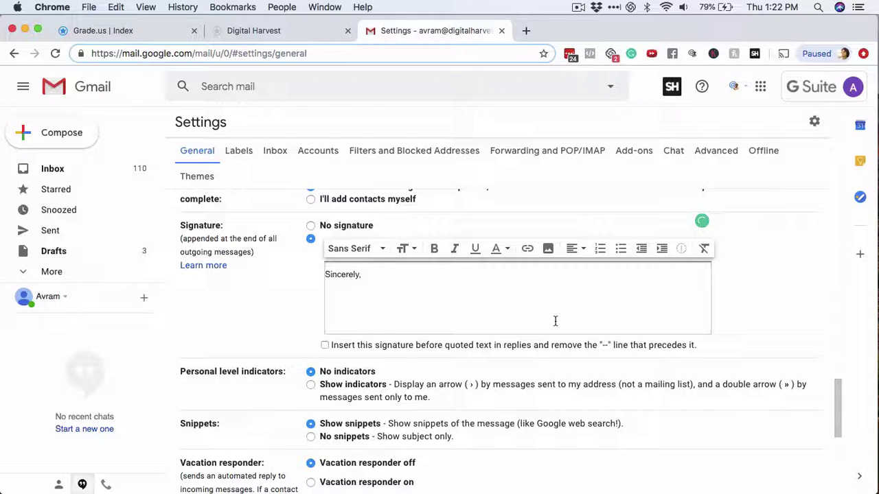
key("Return")
key("Return")
key("super+v")
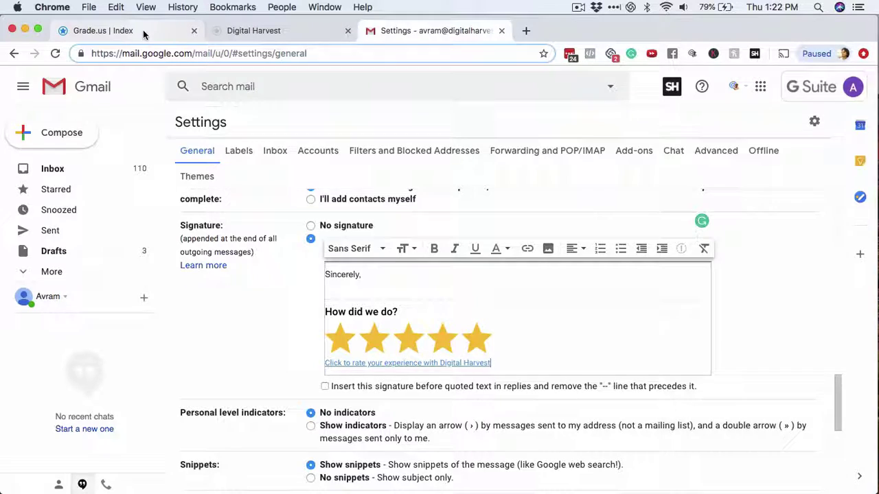
Switch back to the Grade.us Widgets page and return to the email signature snippets.
left_click(109, 30)
left_click(758, 225)
scroll(758, 225, "up", 1)
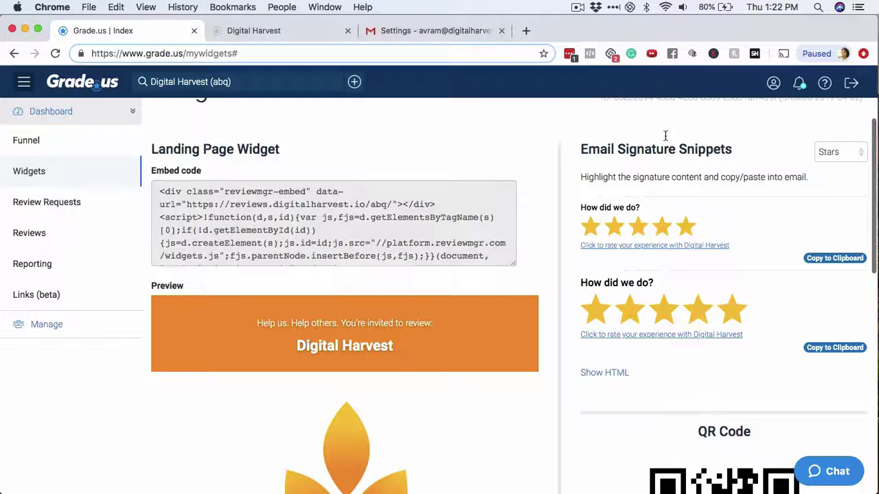